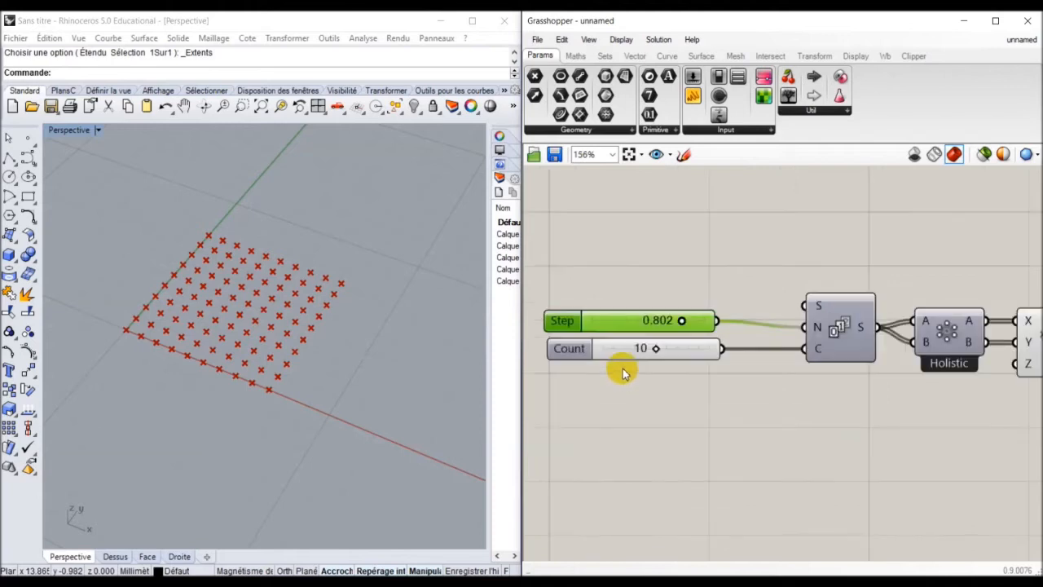
Set the Count slider to 13, leaving the sliders deselected
{"action": "mouse_move", "coordinate": [657, 353]}
{"action": "left_mouse_down"}
{"action": "mouse_move", "coordinate": [643, 350]}
{"action": "mouse_move", "coordinate": [674, 354]}
{"action": "left_mouse_up"}
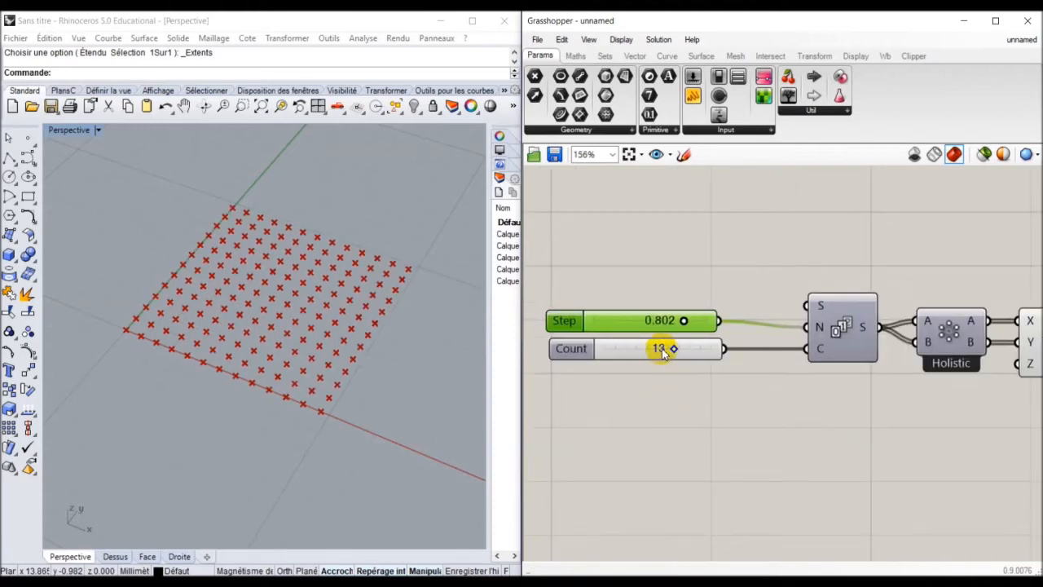
{"action": "double_click", "coordinate": [670, 322]}
{"action": "left_click", "coordinate": [643, 395]}
{"action": "left_click", "coordinate": [648, 382]}
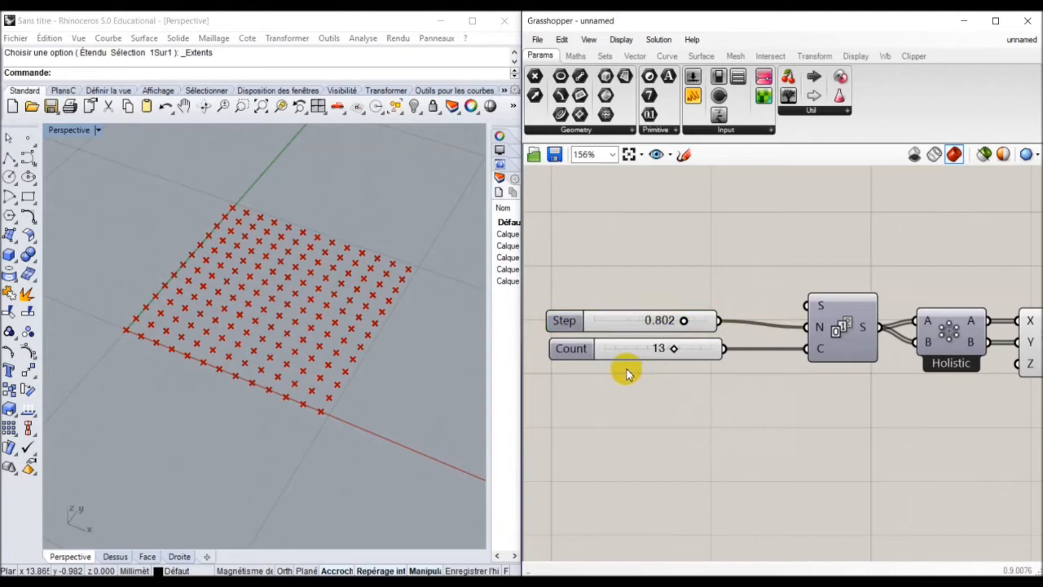
Change the Count slider's type to Floating point
{"action": "left_click", "coordinate": [578, 348]}
{"action": "right_click", "coordinate": [578, 352]}
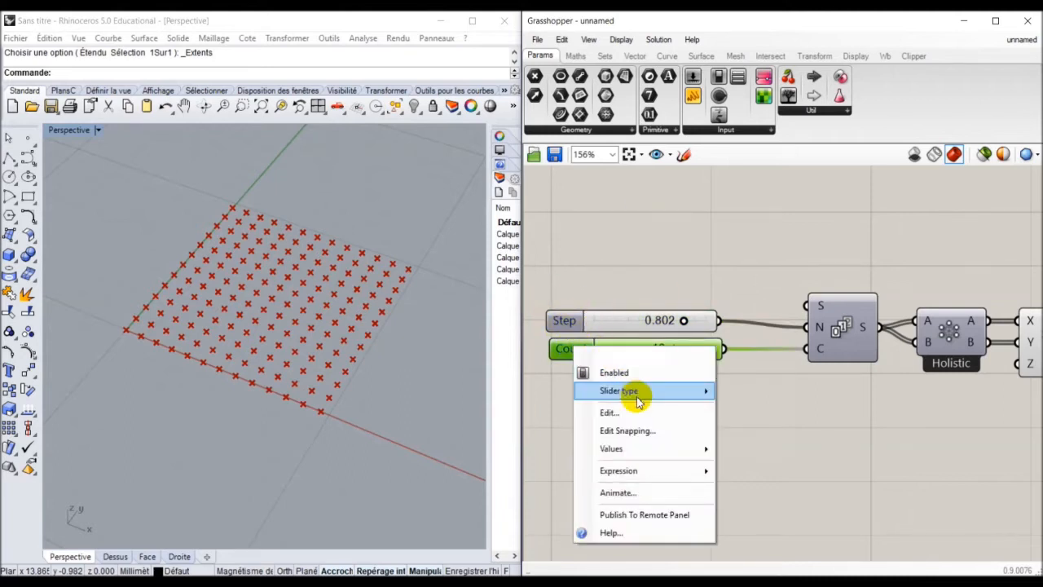
{"action": "mouse_move", "coordinate": [636, 395]}
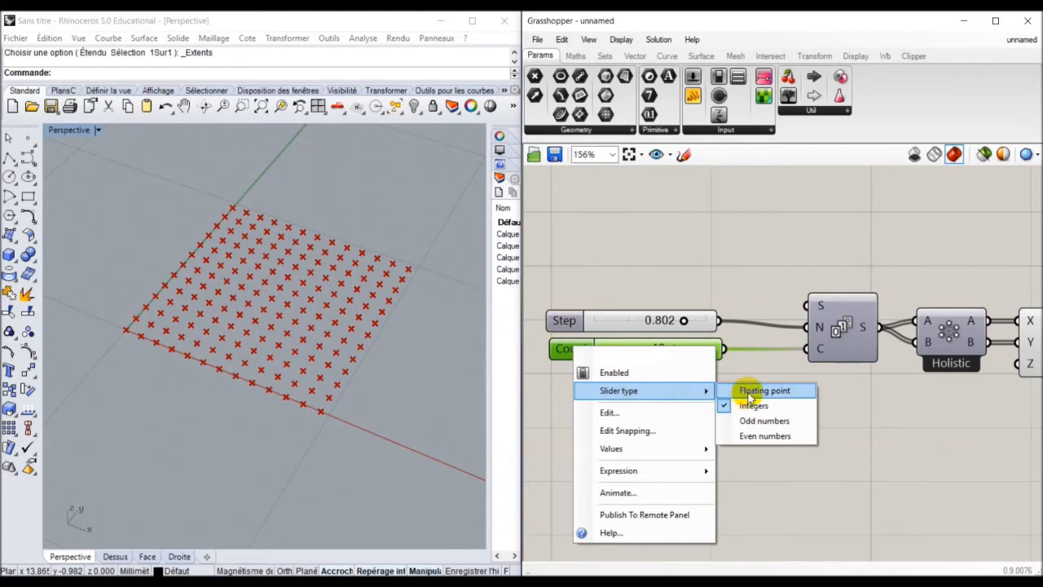
{"action": "left_click", "coordinate": [748, 392]}
Change the Count slider's type to Odd numbers
{"action": "right_click", "coordinate": [581, 352]}
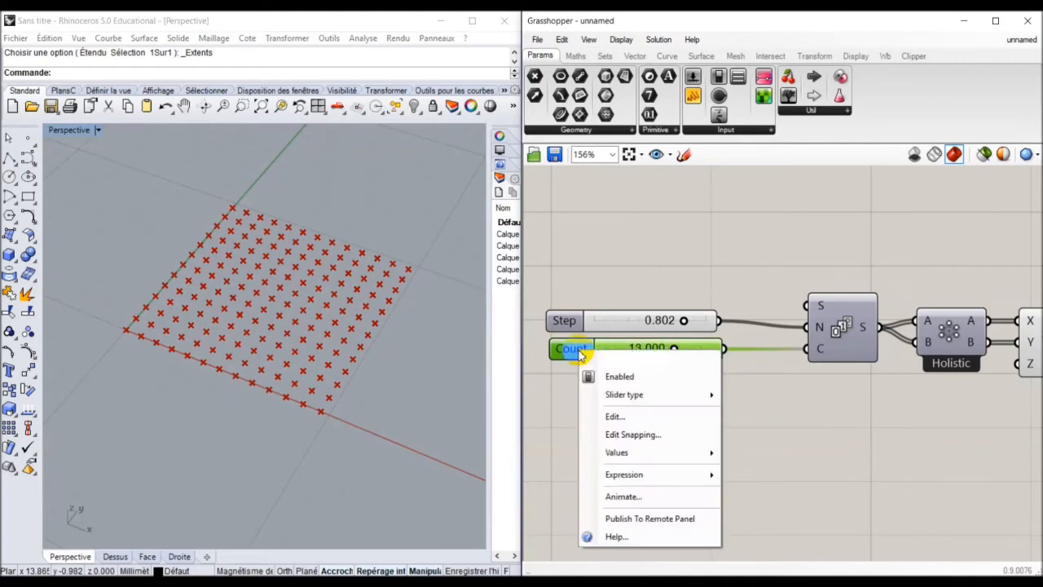
{"action": "mouse_move", "coordinate": [715, 395]}
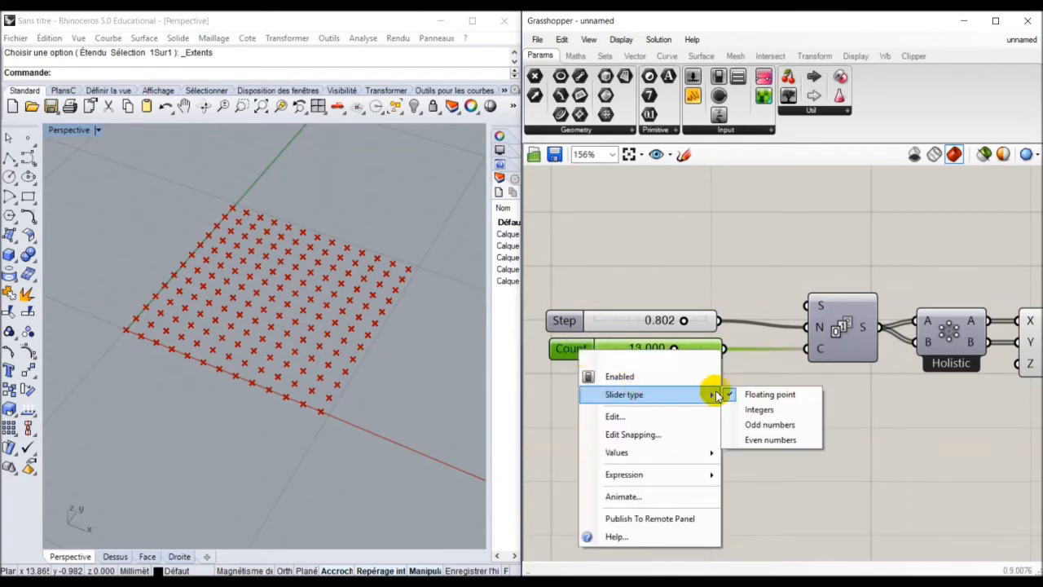
{"action": "left_click", "coordinate": [769, 425]}
{"action": "right_click", "coordinate": [561, 352]}
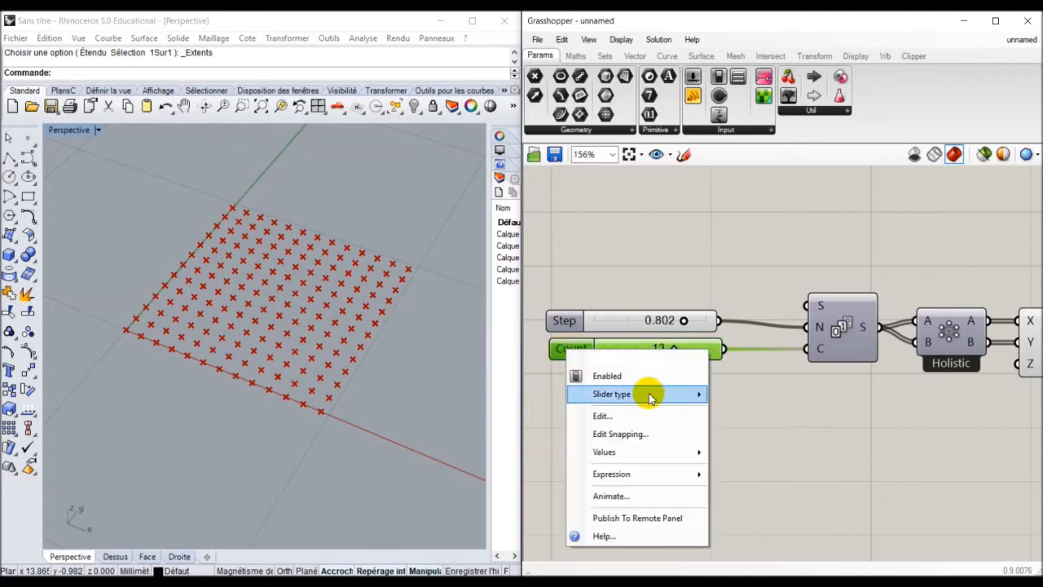
{"action": "mouse_move", "coordinate": [652, 397]}
{"action": "left_click", "coordinate": [758, 425]}
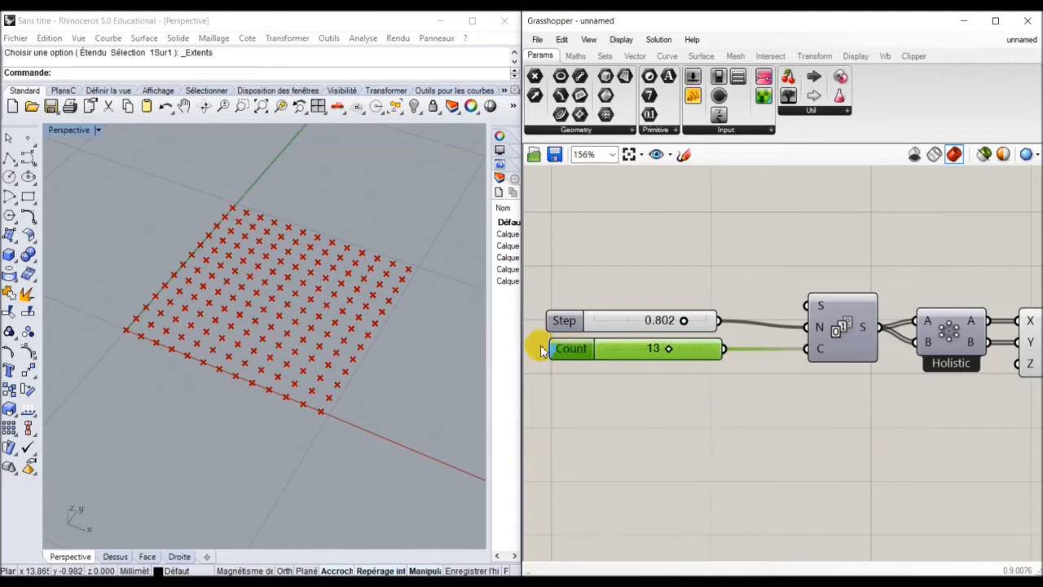
Change the Count slider's type to Even numbers
{"action": "right_click", "coordinate": [587, 354]}
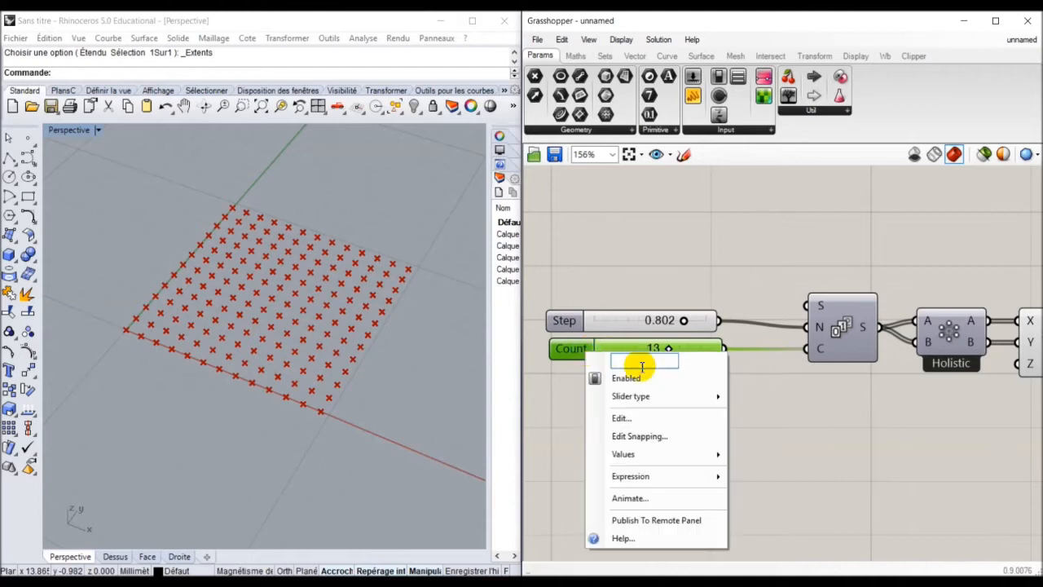
{"action": "mouse_move", "coordinate": [657, 397]}
{"action": "left_click", "coordinate": [755, 442]}
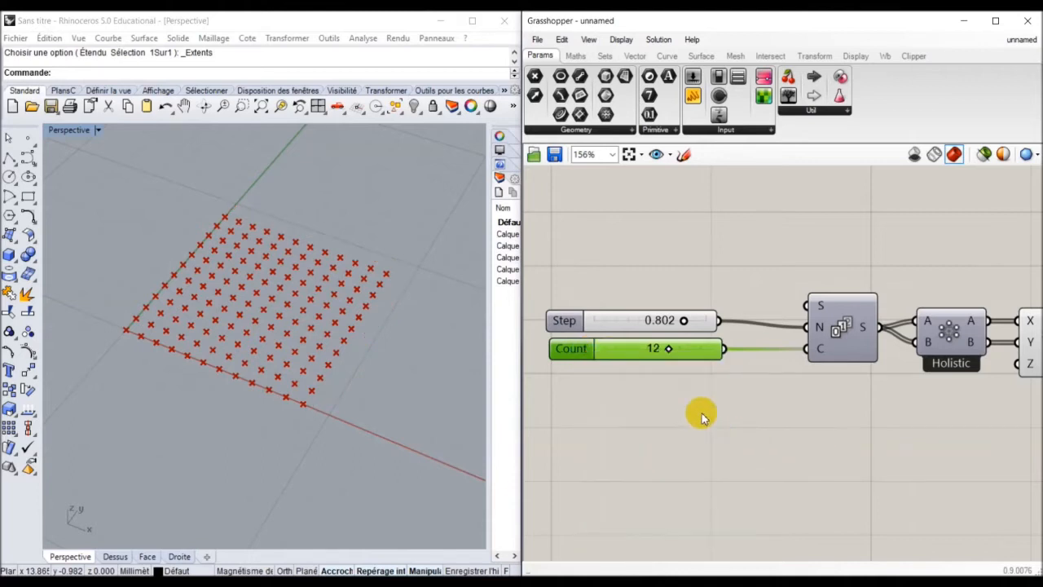
Switch the Count slider's type back to Integers and set its value to 10
{"action": "right_click", "coordinate": [573, 353]}
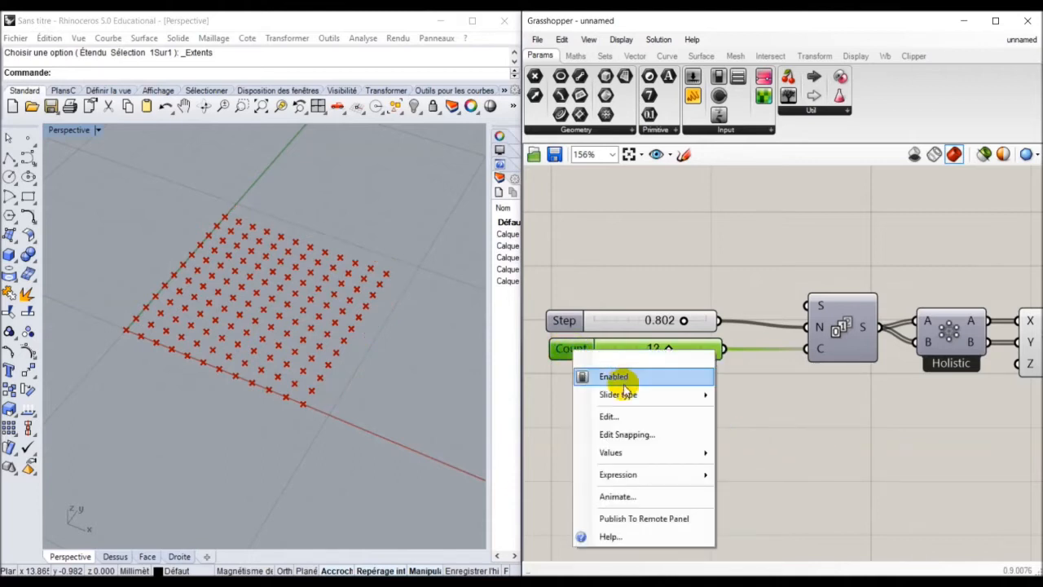
{"action": "mouse_move", "coordinate": [706, 395]}
{"action": "left_click", "coordinate": [755, 405]}
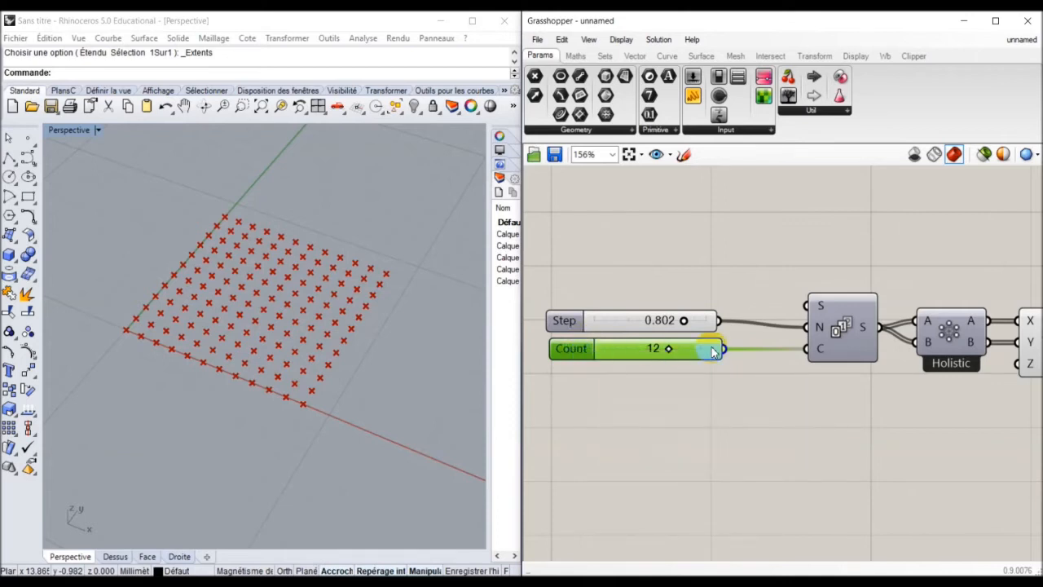
{"action": "mouse_move", "coordinate": [665, 349]}
{"action": "left_mouse_down"}
{"action": "mouse_move", "coordinate": [584, 350]}
{"action": "mouse_move", "coordinate": [715, 350]}
{"action": "mouse_move", "coordinate": [658, 351]}
{"action": "left_mouse_up"}
Open the Count slider's settings and set its rounding to R (floating point) with 2 digits
{"action": "right_click", "coordinate": [603, 356]}
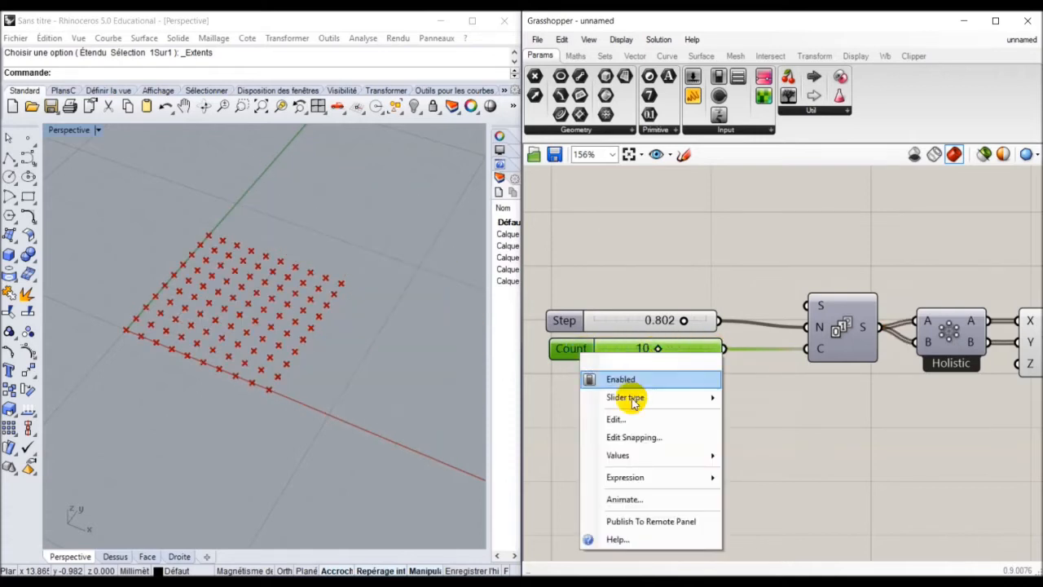
{"action": "left_click", "coordinate": [626, 419]}
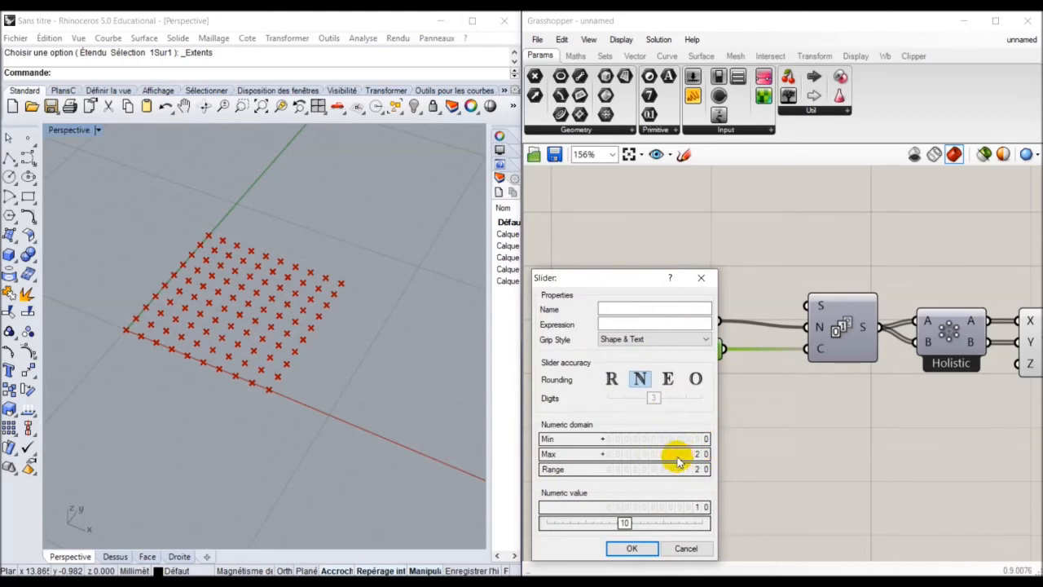
{"action": "left_click", "coordinate": [612, 379]}
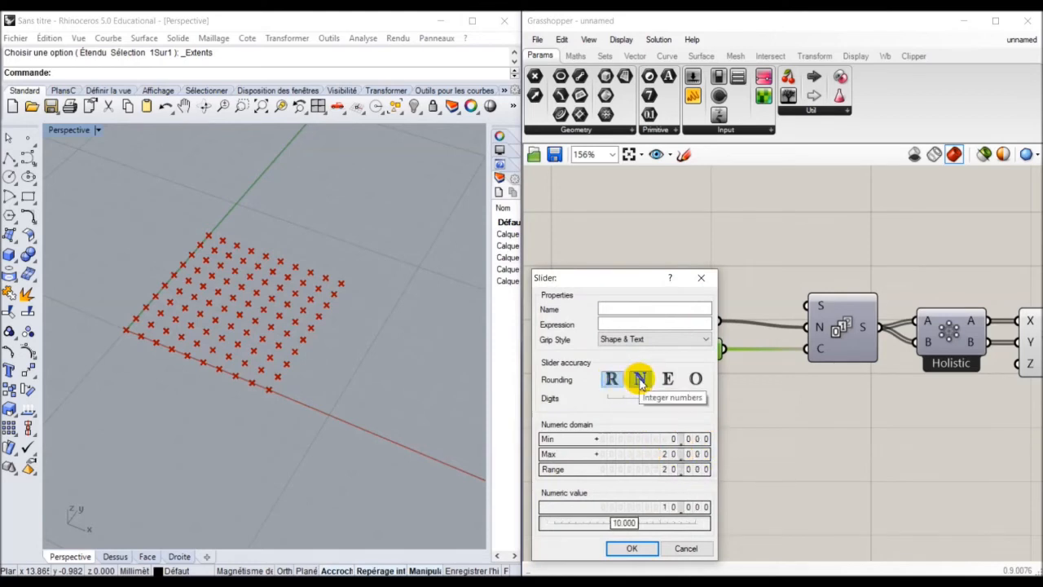
{"action": "mouse_move", "coordinate": [657, 402]}
{"action": "left_mouse_down"}
{"action": "mouse_move", "coordinate": [601, 397]}
{"action": "mouse_move", "coordinate": [692, 396]}
{"action": "mouse_move", "coordinate": [643, 401]}
{"action": "left_mouse_up"}
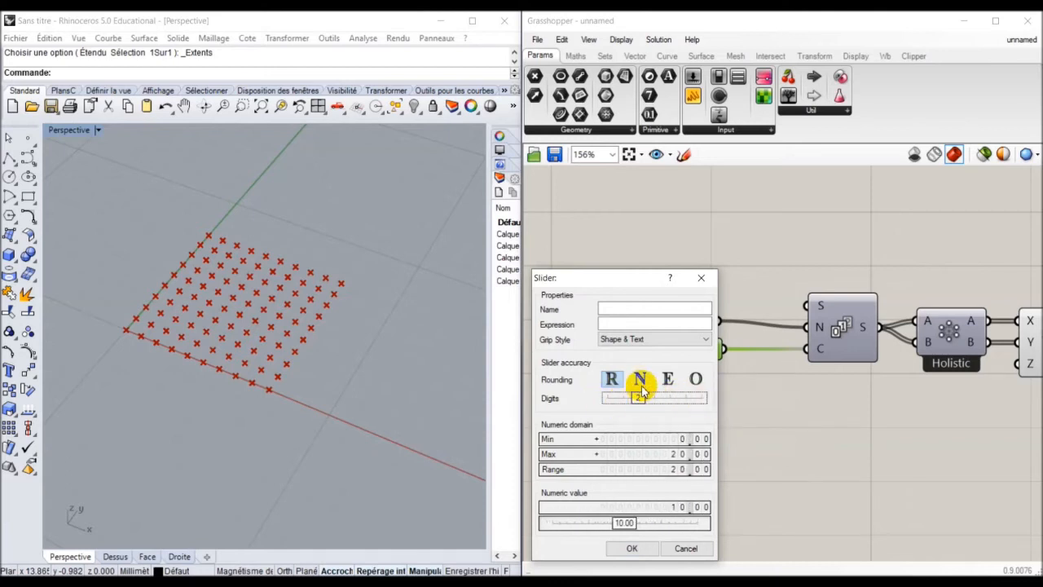
Try the even, odd and integer rounding options in turn, and return the slider to R rounding
{"action": "left_click", "coordinate": [667, 379]}
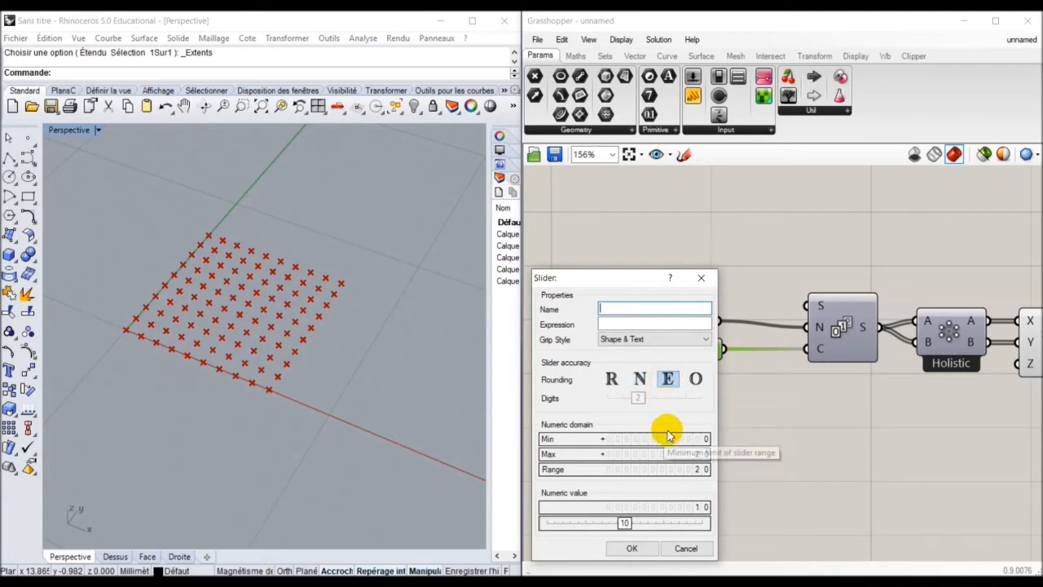
{"action": "left_click", "coordinate": [696, 378]}
{"action": "left_click", "coordinate": [638, 380]}
{"action": "left_click", "coordinate": [613, 380]}
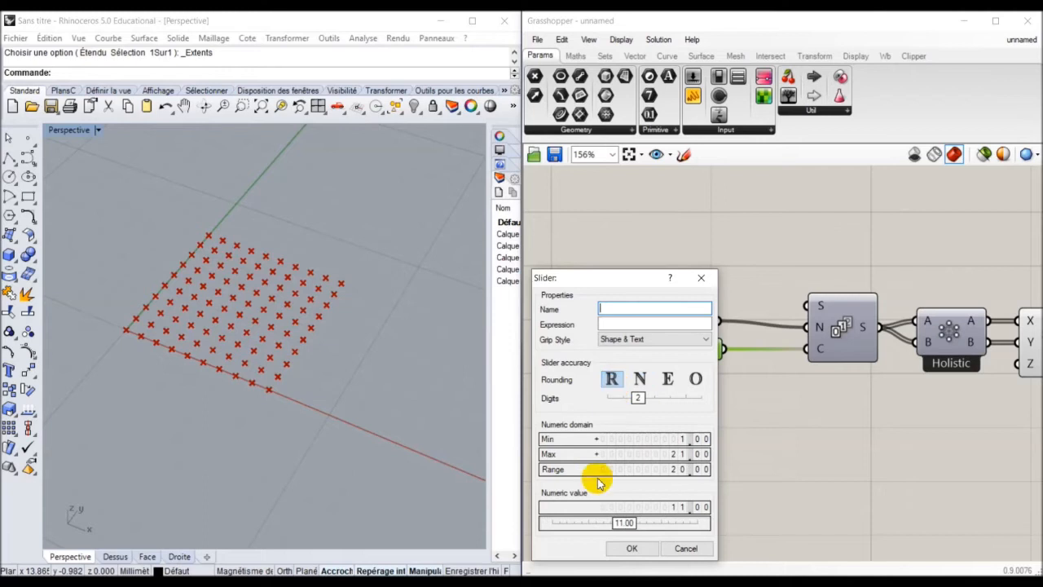
Set the maximum of the slider's numeric domain to 200
{"action": "double_click", "coordinate": [666, 455]}
{"action": "type", "text": "200"}
{"action": "key", "text": "Return"}
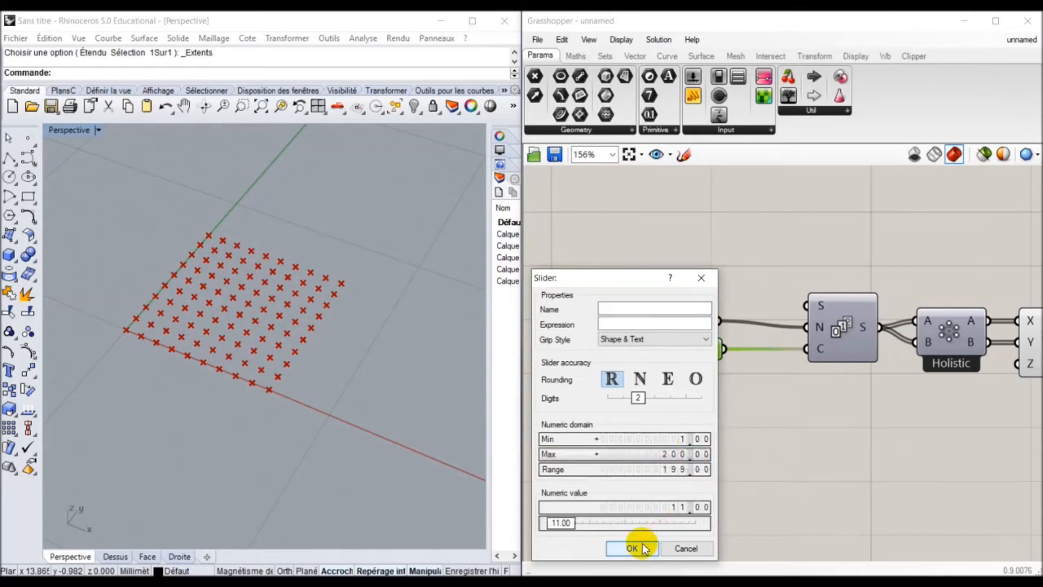
Adjust individual digits of the slider's numeric domain to a minimum of -0.01 and a maximum of 100200.00
{"action": "left_click", "coordinate": [666, 460]}
{"action": "left_click_drag", "start_coordinate": [666, 447], "coordinate": [669, 470]}
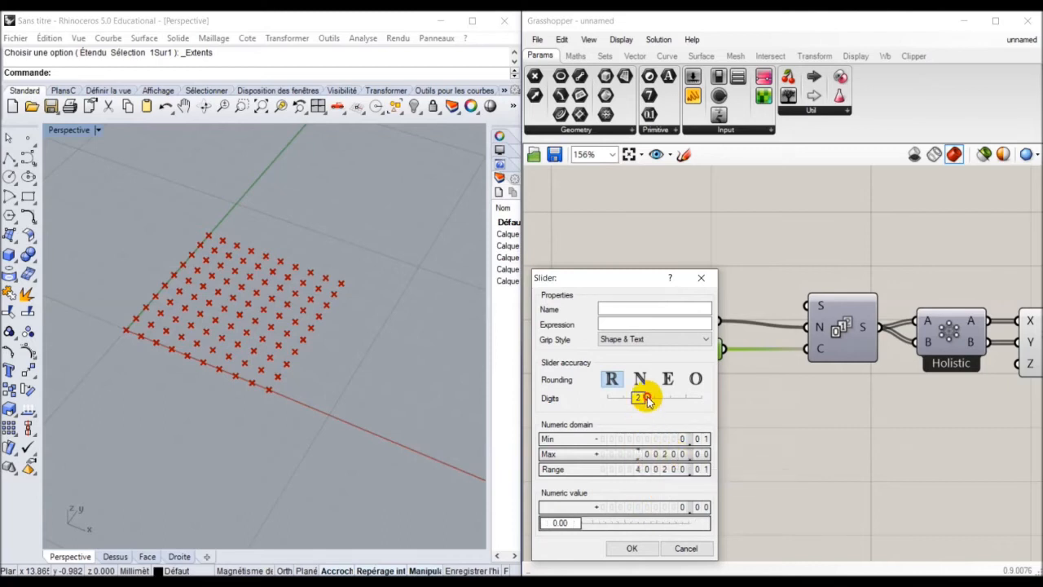
{"action": "left_click_drag", "start_coordinate": [644, 447], "coordinate": [680, 448]}
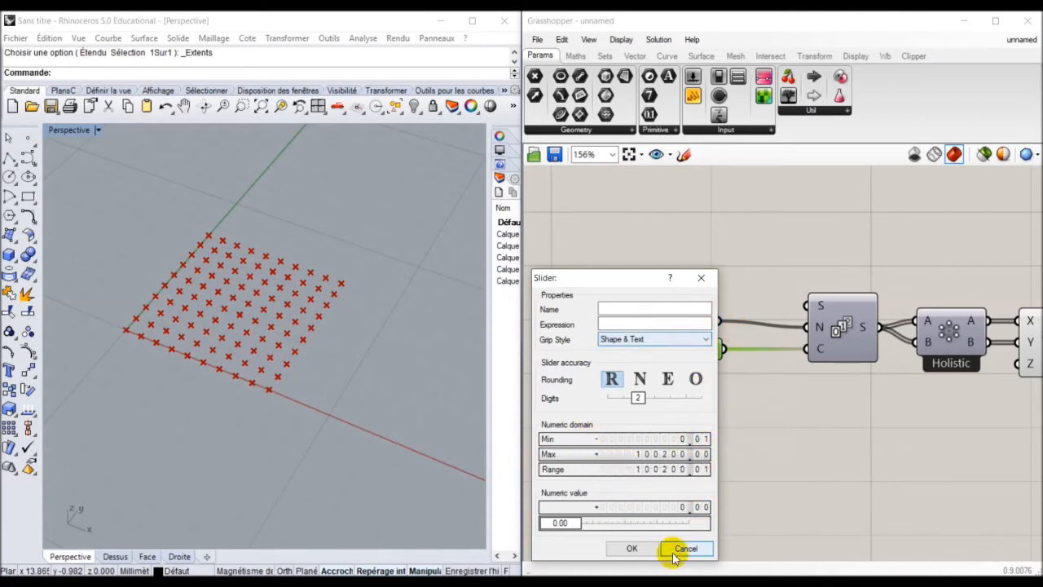
Name the slider "Nombre de points" and apply its settings
{"action": "left_click", "coordinate": [628, 308]}
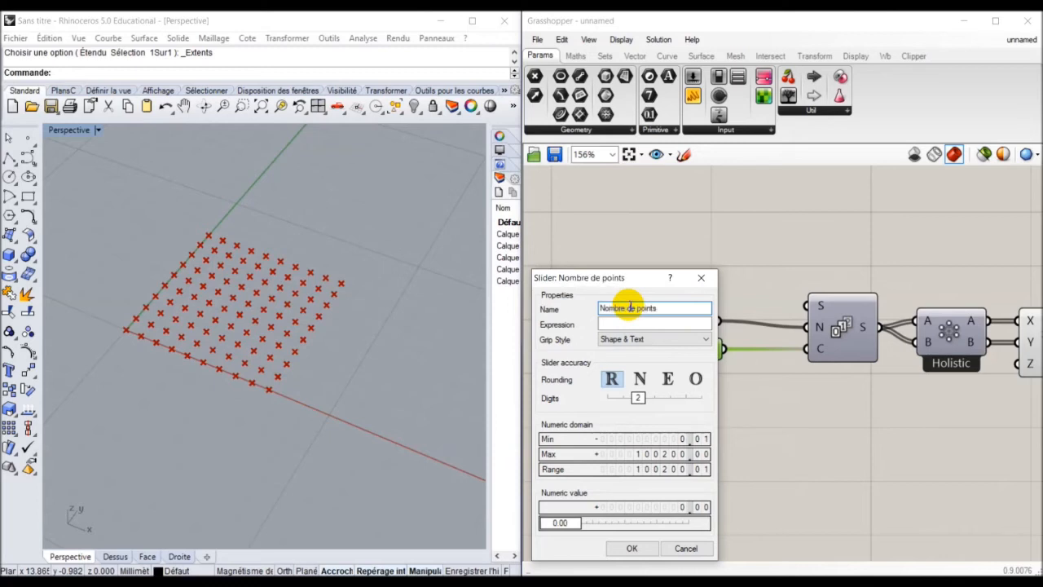
{"action": "left_click", "coordinate": [632, 548]}
{"action": "left_click", "coordinate": [599, 351]}
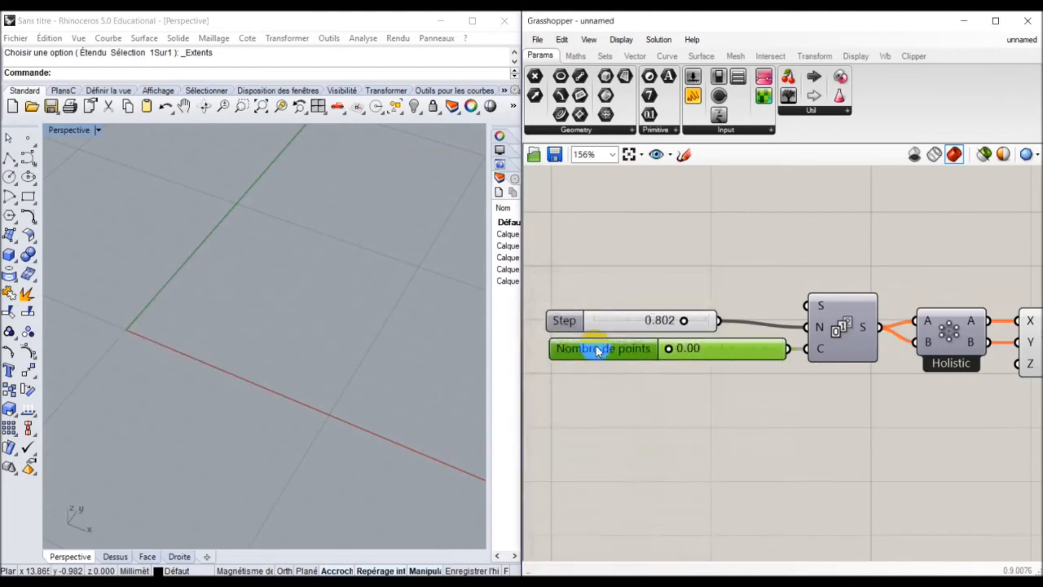
Rearrange the Step and Nombre de points sliders so their output ends line up next to the Series component
{"action": "left_click_drag", "start_coordinate": [595, 355], "coordinate": [618, 331]}
{"action": "right_click_drag", "start_coordinate": [635, 428], "coordinate": [641, 429]}
{"action": "right_click_drag", "start_coordinate": [670, 379], "coordinate": [675, 375]}
{"action": "right_click_drag", "start_coordinate": [670, 435], "coordinate": [679, 383]}
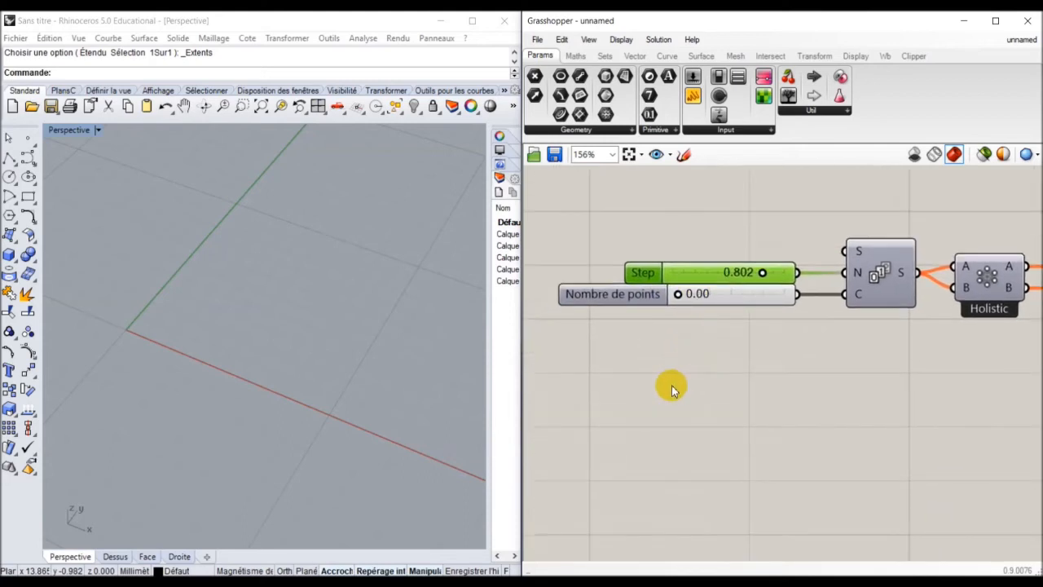
Add an integer number slider with the value 10 on the empty canvas below the existing sliders
{"action": "double_click", "coordinate": [671, 389]}
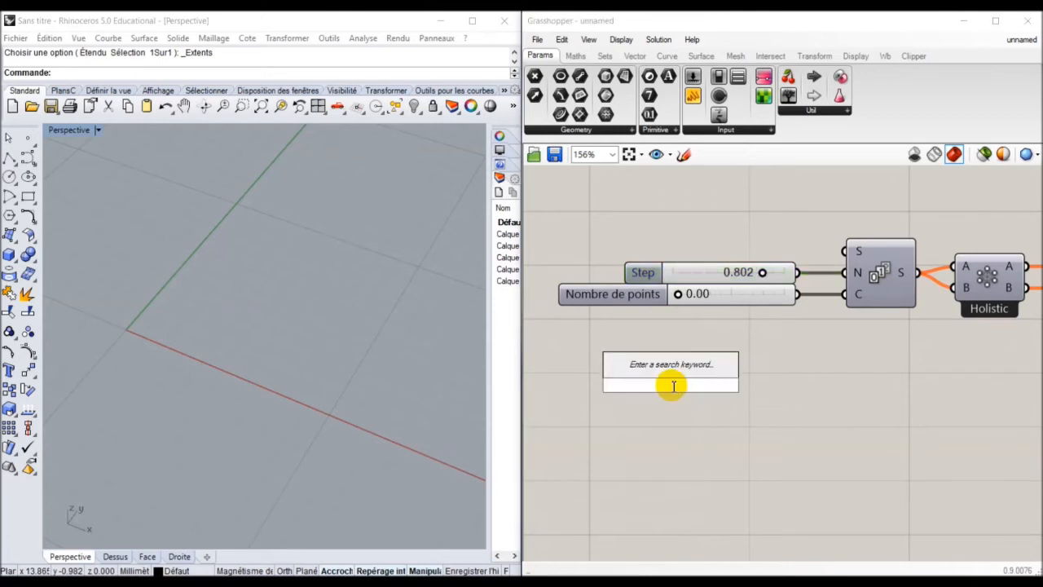
{"action": "type", "text": "10"}
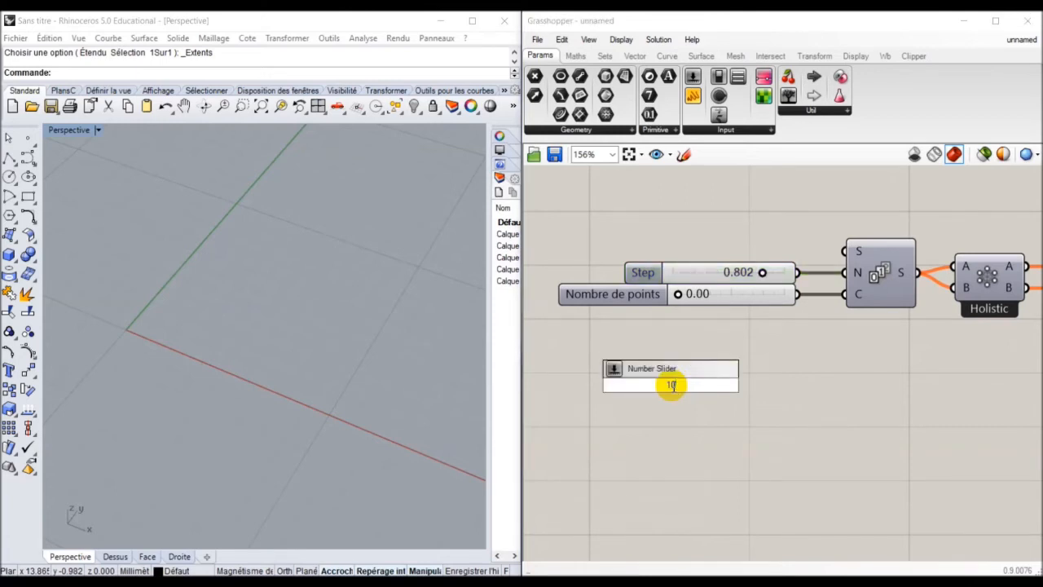
{"action": "key", "text": "Return"}
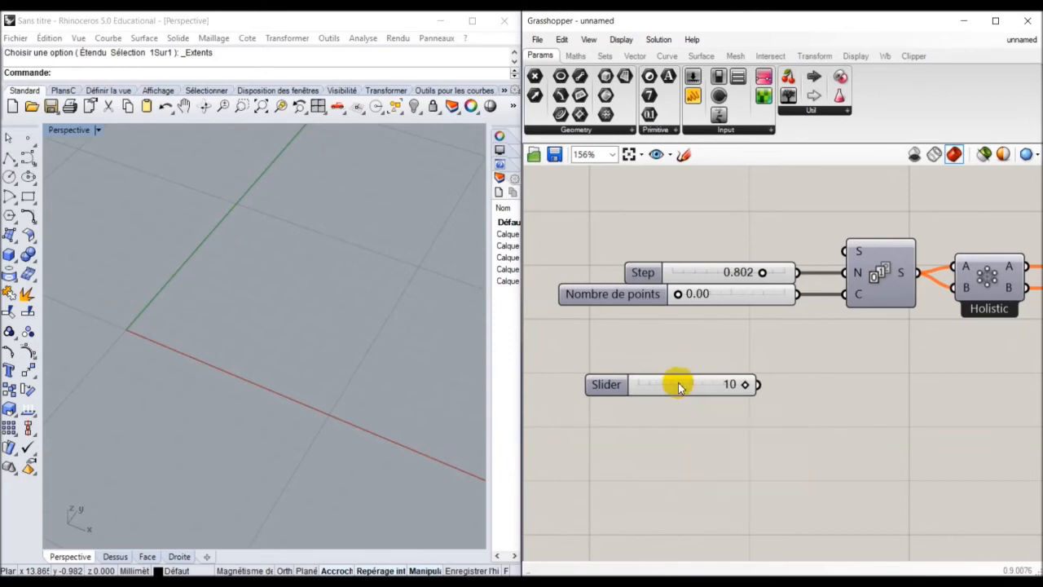
Add a two-decimal number slider with the value 10.00 and place it directly under the integer slider
{"action": "double_click", "coordinate": [653, 430]}
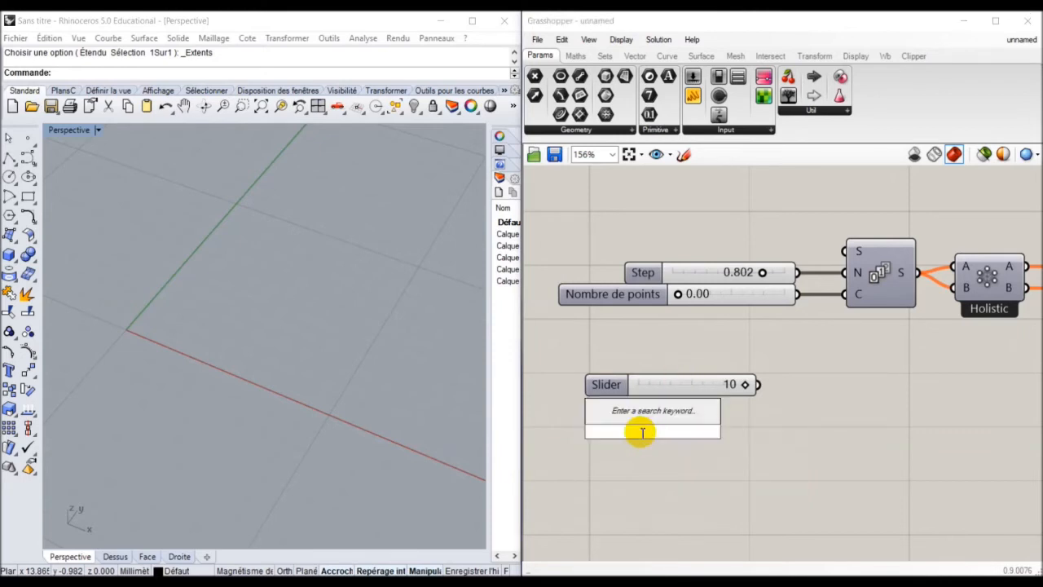
{"action": "type", "text": "10"}
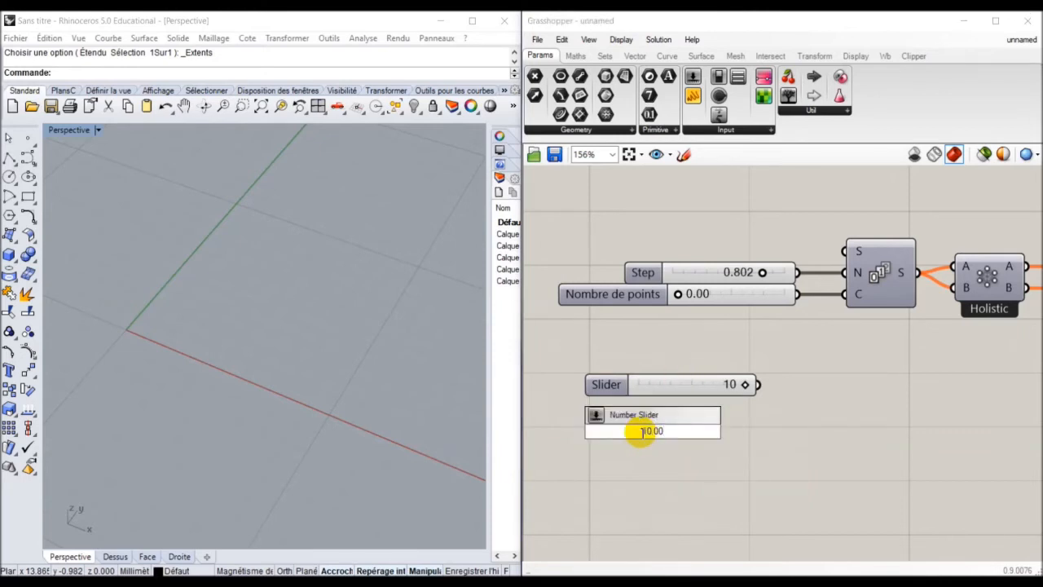
{"action": "type", "text": ".00"}
{"action": "key", "text": "Return"}
{"action": "left_click_drag", "start_coordinate": [682, 427], "coordinate": [704, 410]}
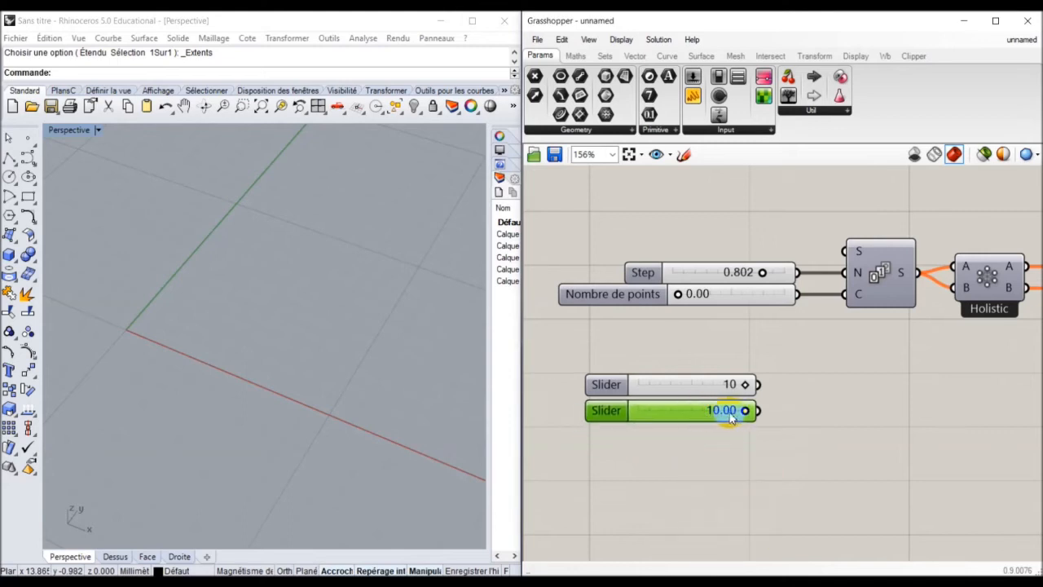
Add a one-decimal number slider with the value 125.0 below the 10.00 slider
{"action": "right_click_drag", "start_coordinate": [676, 459], "coordinate": [671, 410]}
{"action": "left_click", "coordinate": [672, 415]}
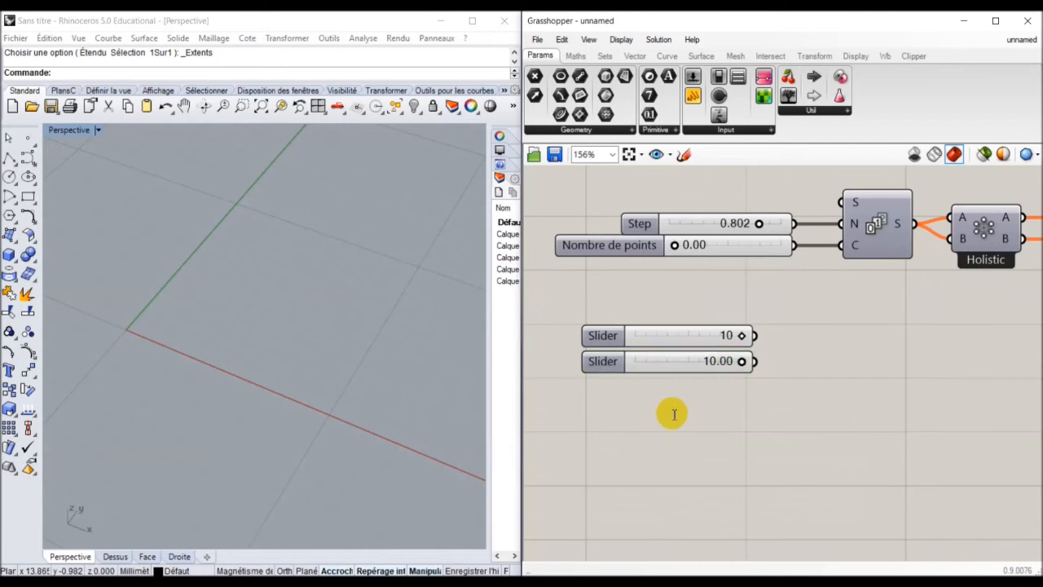
{"action": "double_click", "coordinate": [673, 415]}
{"action": "type", "text": "10"}
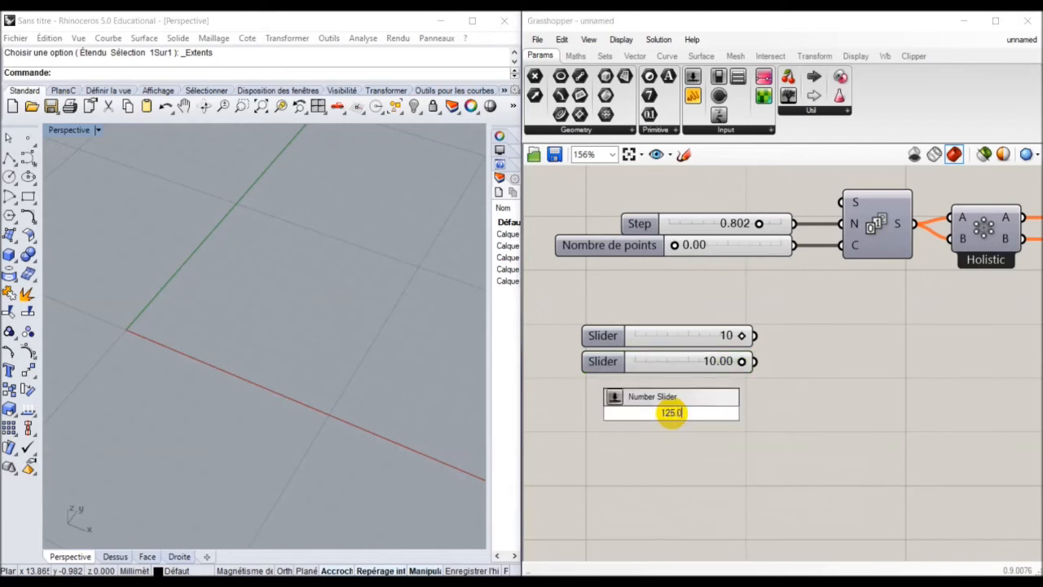
{"action": "key", "text": "Return"}
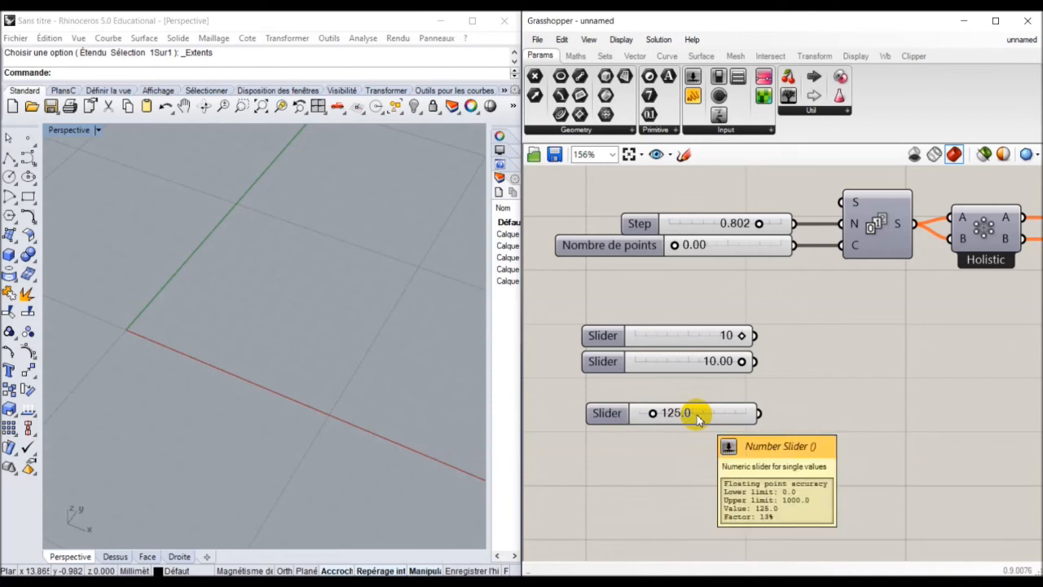
Add an integer number slider with the value 1200 below the 125.0 slider
{"action": "double_click", "coordinate": [685, 442]}
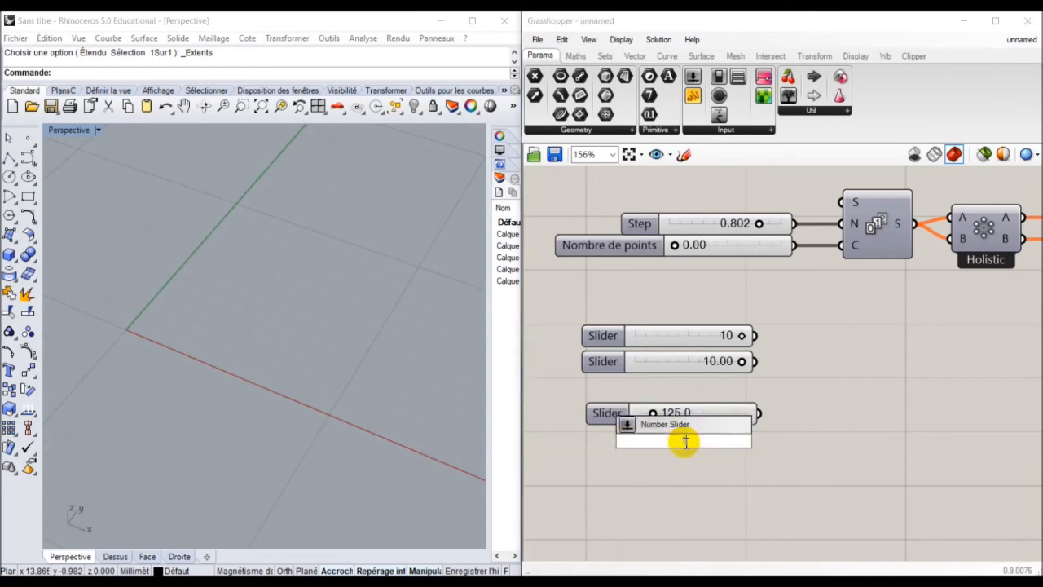
{"action": "type", "text": "1200"}
{"action": "key", "text": "Return"}
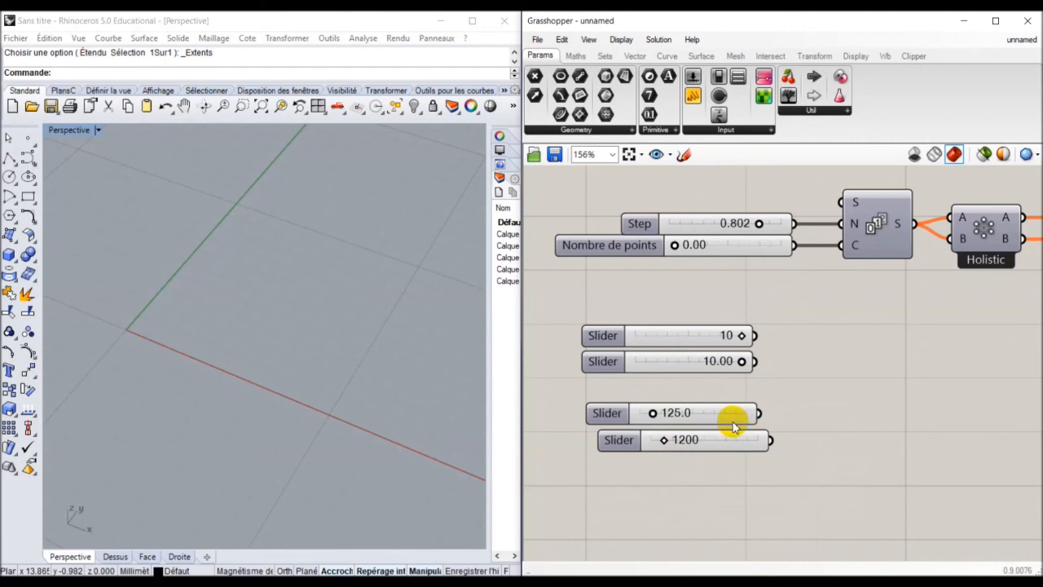
Set the 1200 slider to 4624 and move it into closer alignment beneath the 125.0 slider
{"action": "left_click_drag", "start_coordinate": [664, 441], "coordinate": [715, 440]}
{"action": "left_click", "coordinate": [711, 440]}
Add an integer slider with the domain 5<22 below the 4624 slider, line it up with the others and set it to 12
{"action": "right_click_drag", "start_coordinate": [704, 462], "coordinate": [733, 340]}
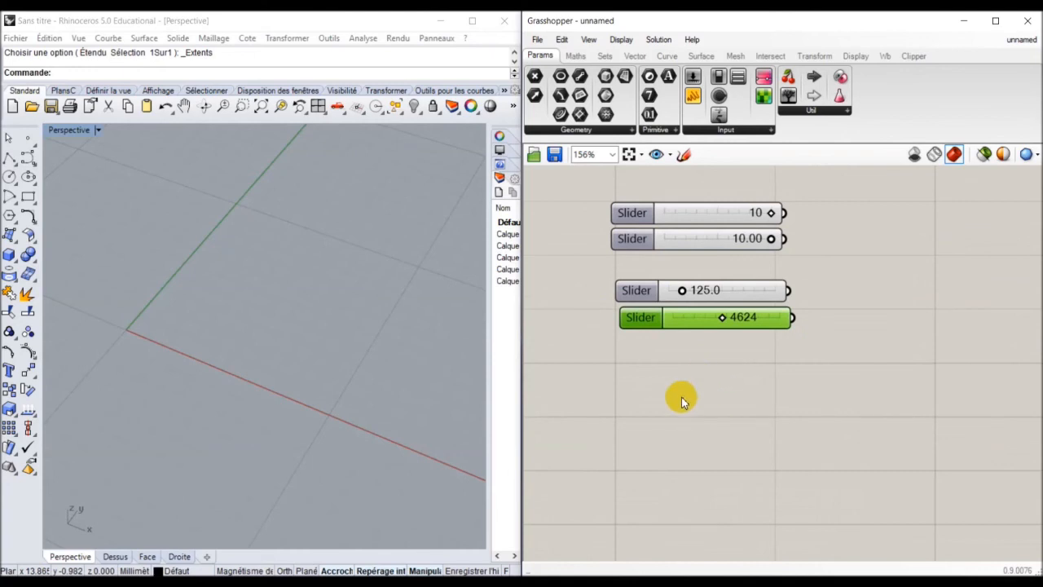
{"action": "double_click", "coordinate": [681, 397]}
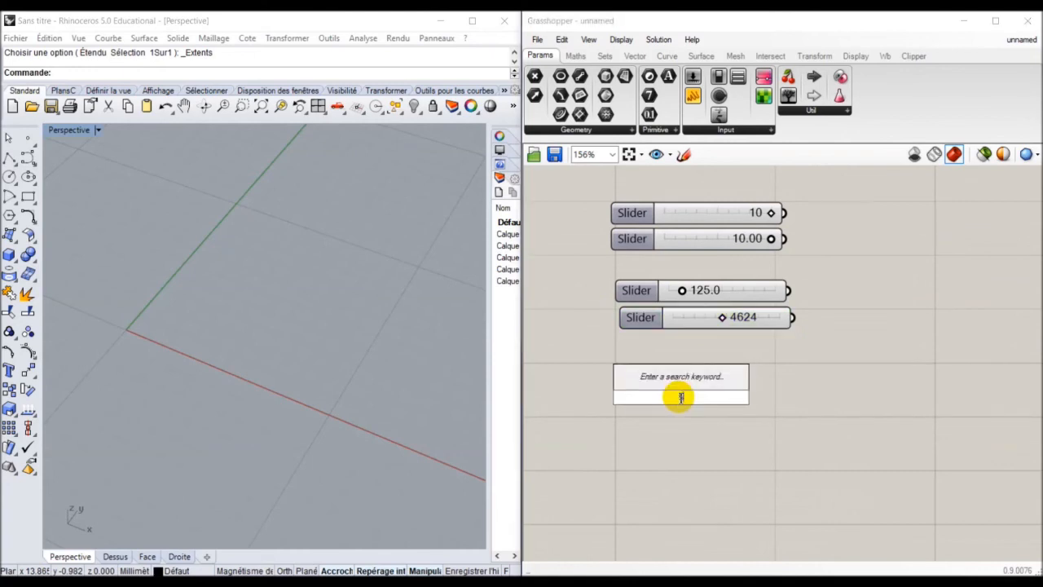
{"action": "type", "text": "5<2"}
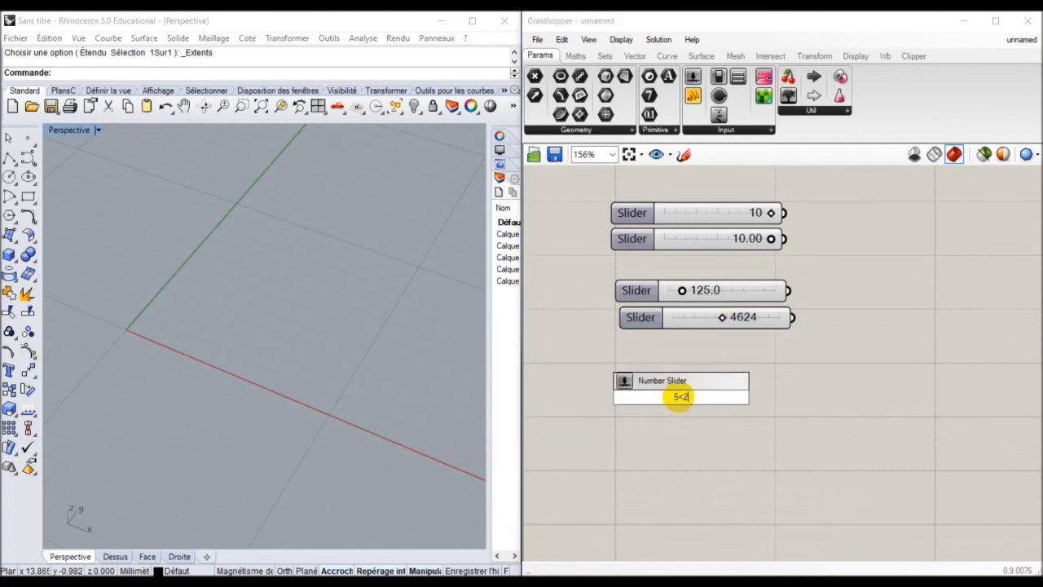
{"action": "type", "text": "2"}
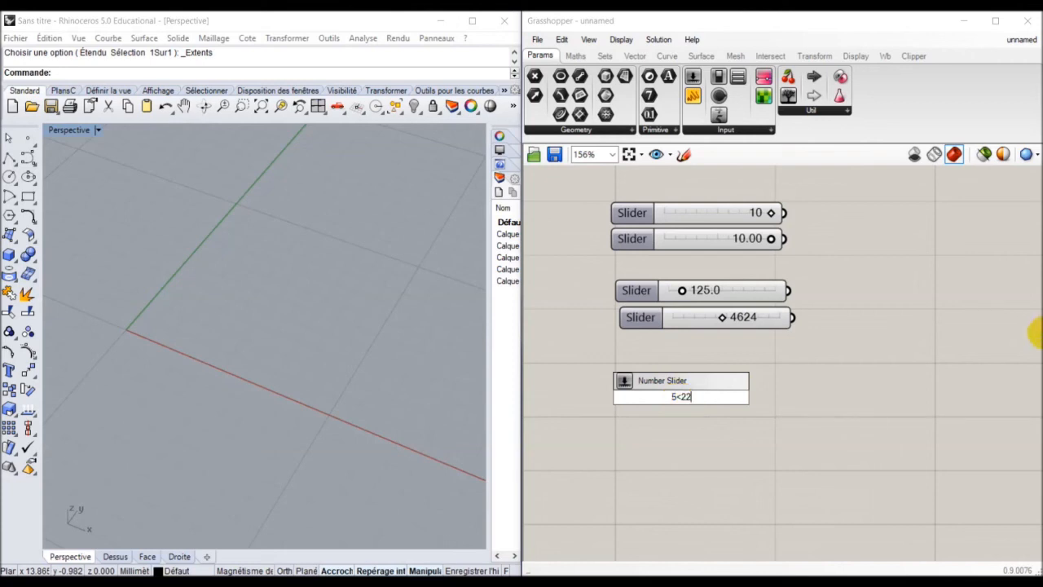
{"action": "key", "text": "Return"}
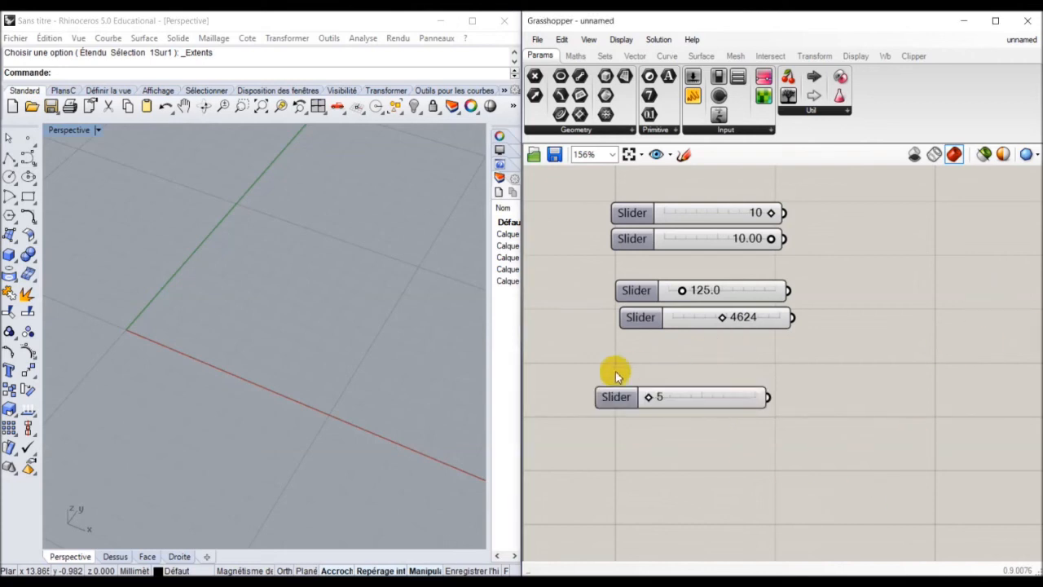
{"action": "left_click_drag", "start_coordinate": [650, 400], "coordinate": [693, 383]}
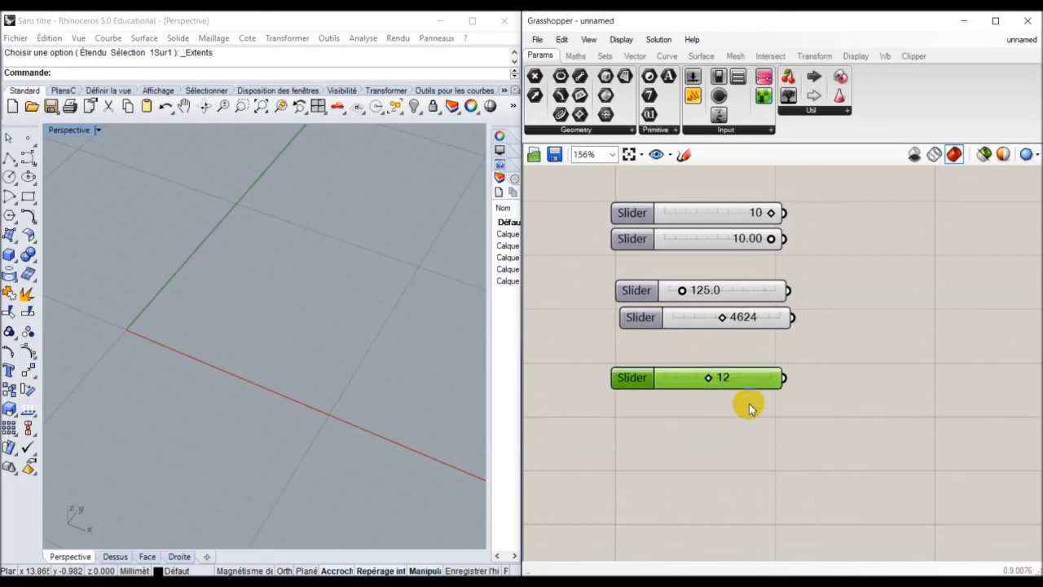
Select all five unconnected sliders below the Step and Nombre de points sliders
{"action": "right_click_drag", "start_coordinate": [765, 400], "coordinate": [736, 447]}
{"action": "right_click_drag", "start_coordinate": [765, 351], "coordinate": [741, 410]}
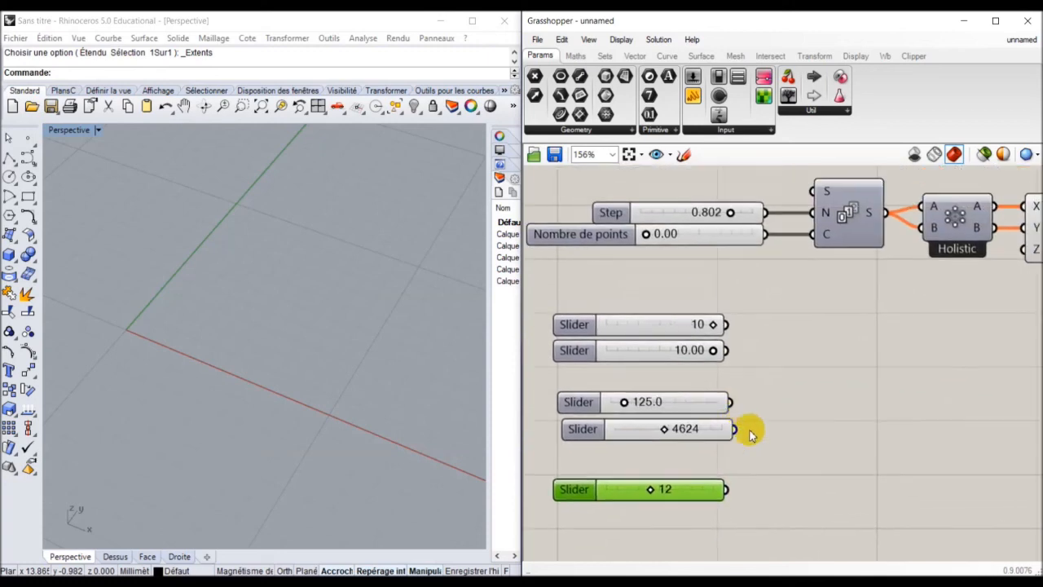
{"action": "right_click_drag", "start_coordinate": [758, 518], "coordinate": [798, 442]}
{"action": "left_click_drag", "start_coordinate": [812, 494], "coordinate": [629, 216]}
{"action": "scroll", "coordinate": [900, 364], "scroll_direction": "down", "scroll_amount": 2}
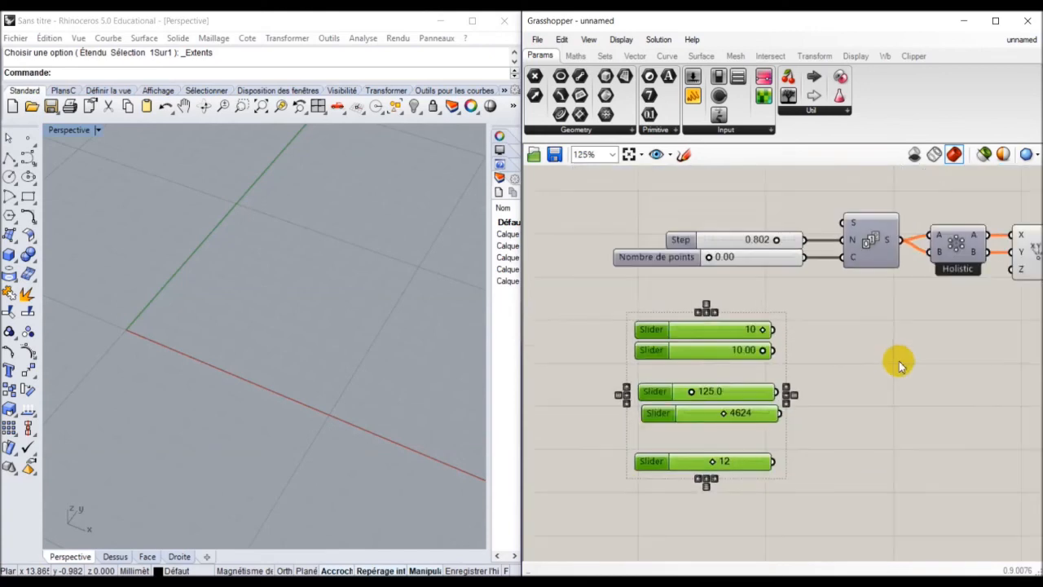